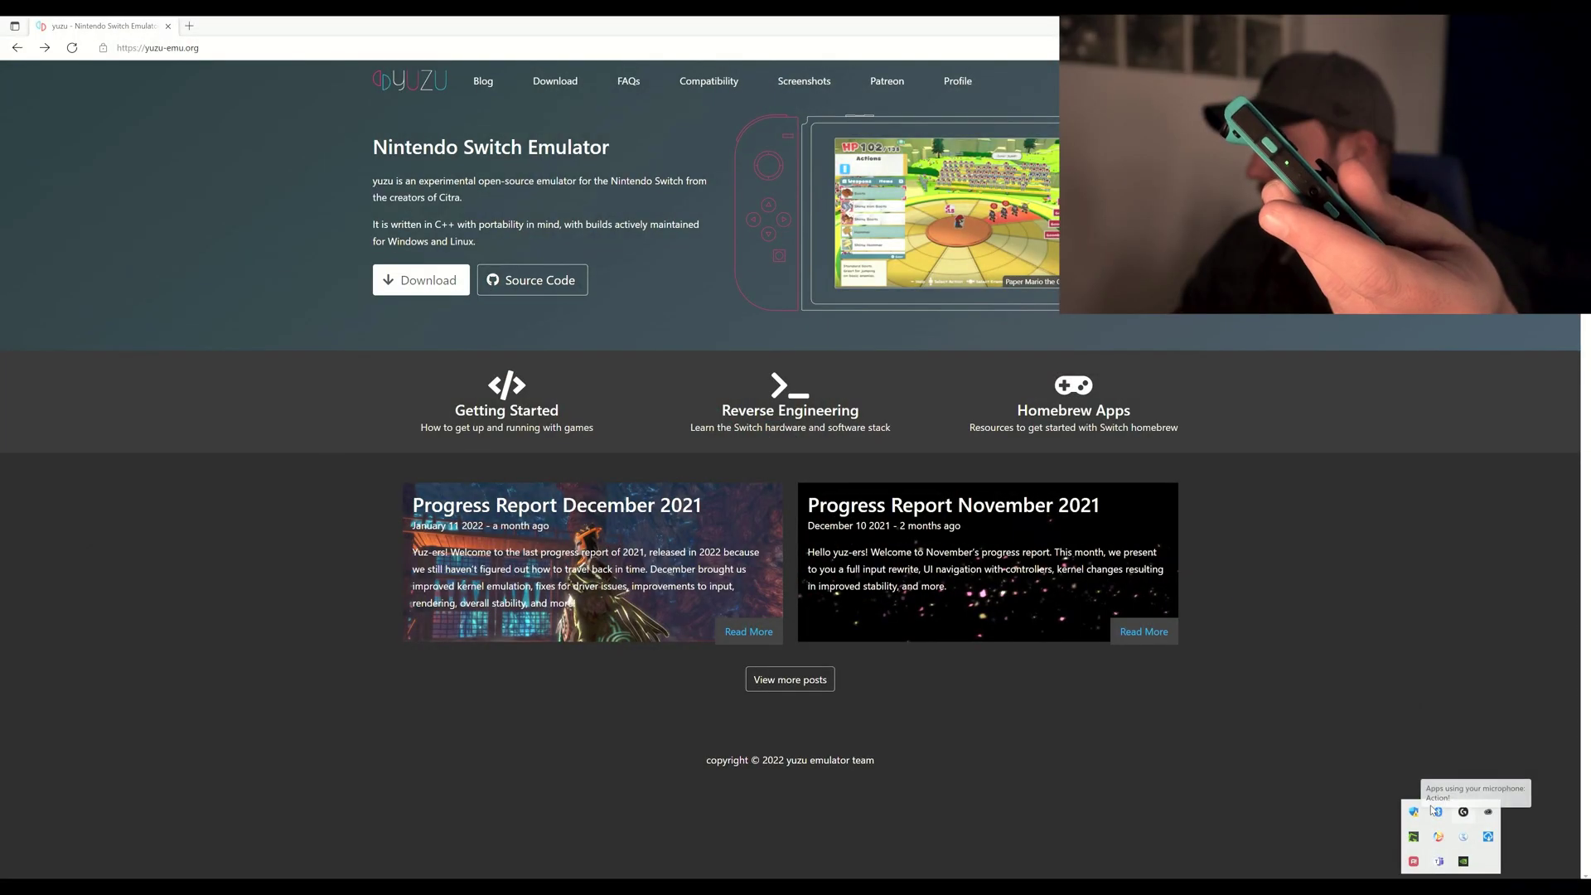
Pair Joy-Con (R) from the Windows Bluetooth devices list via Add device
right_click(1463, 812)
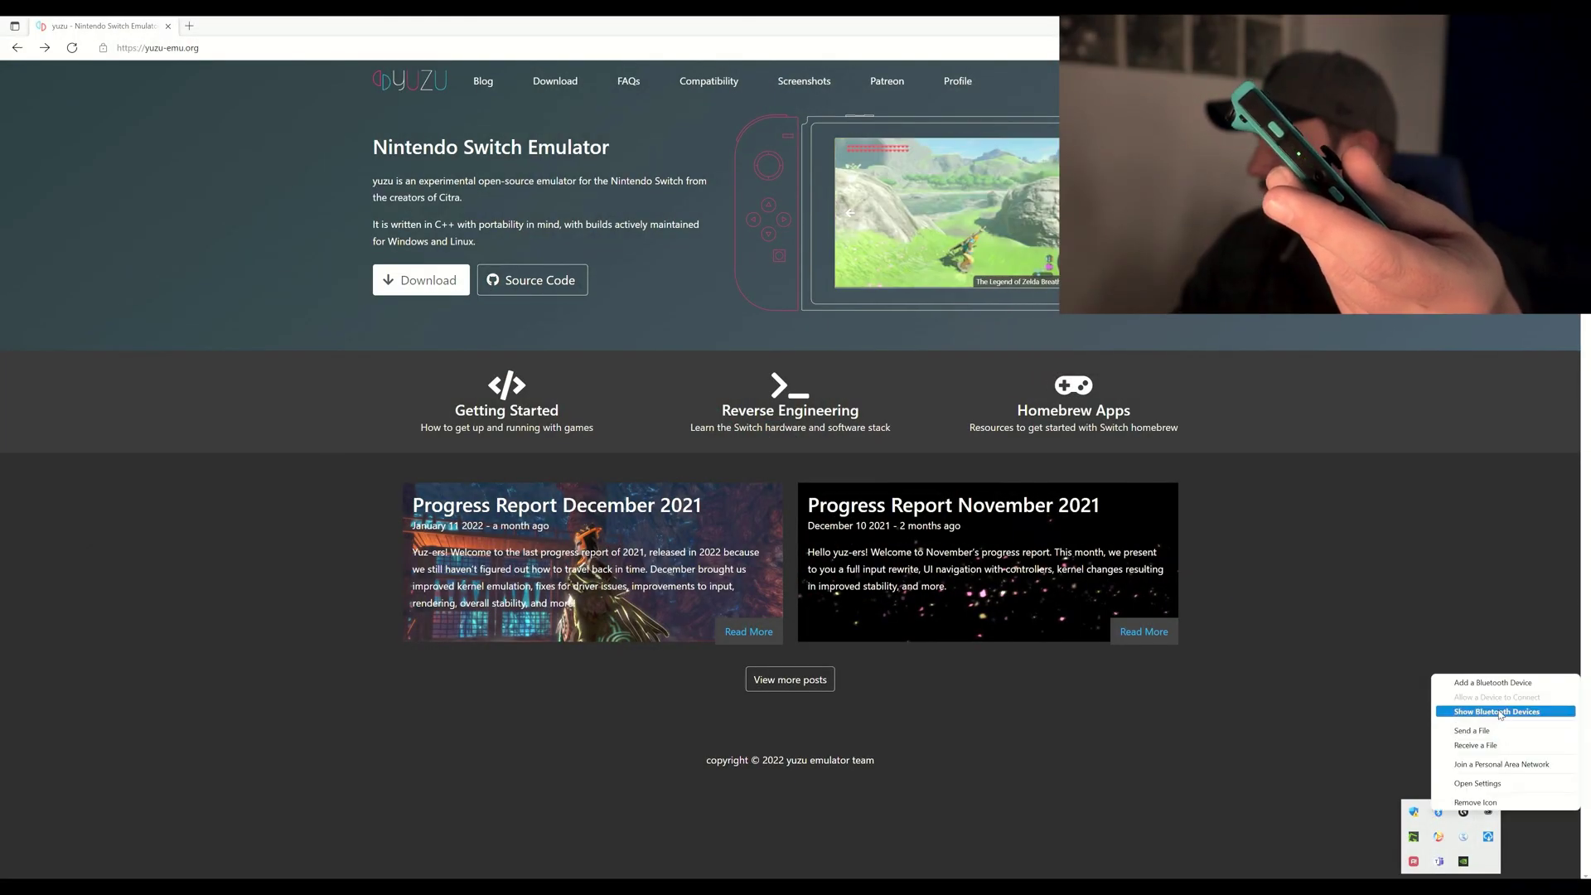
left_click(1491, 709)
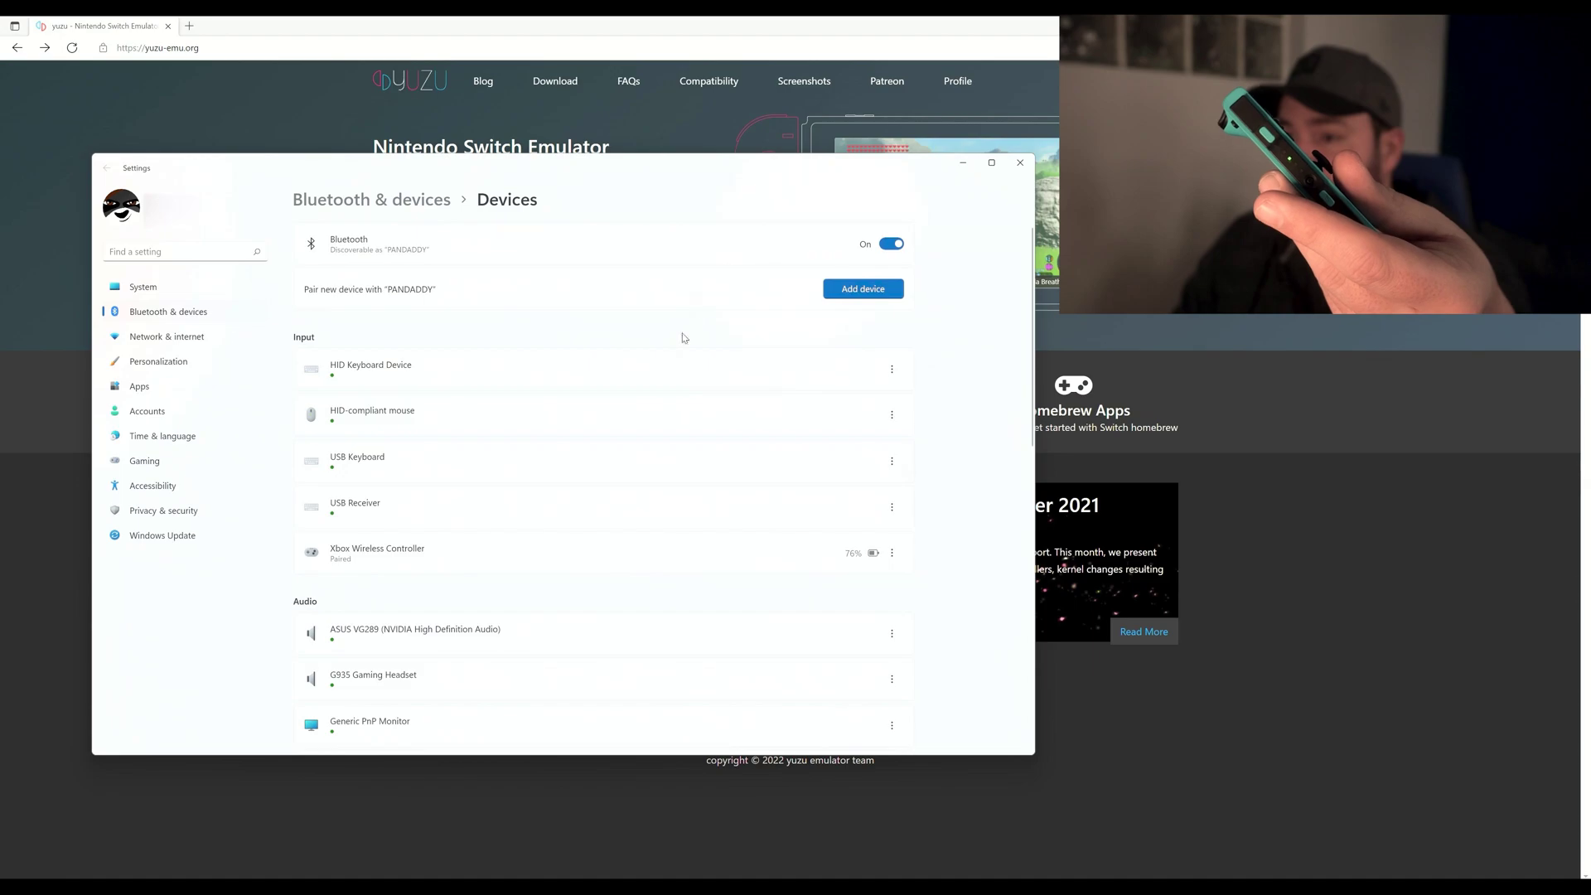
left_click(862, 288)
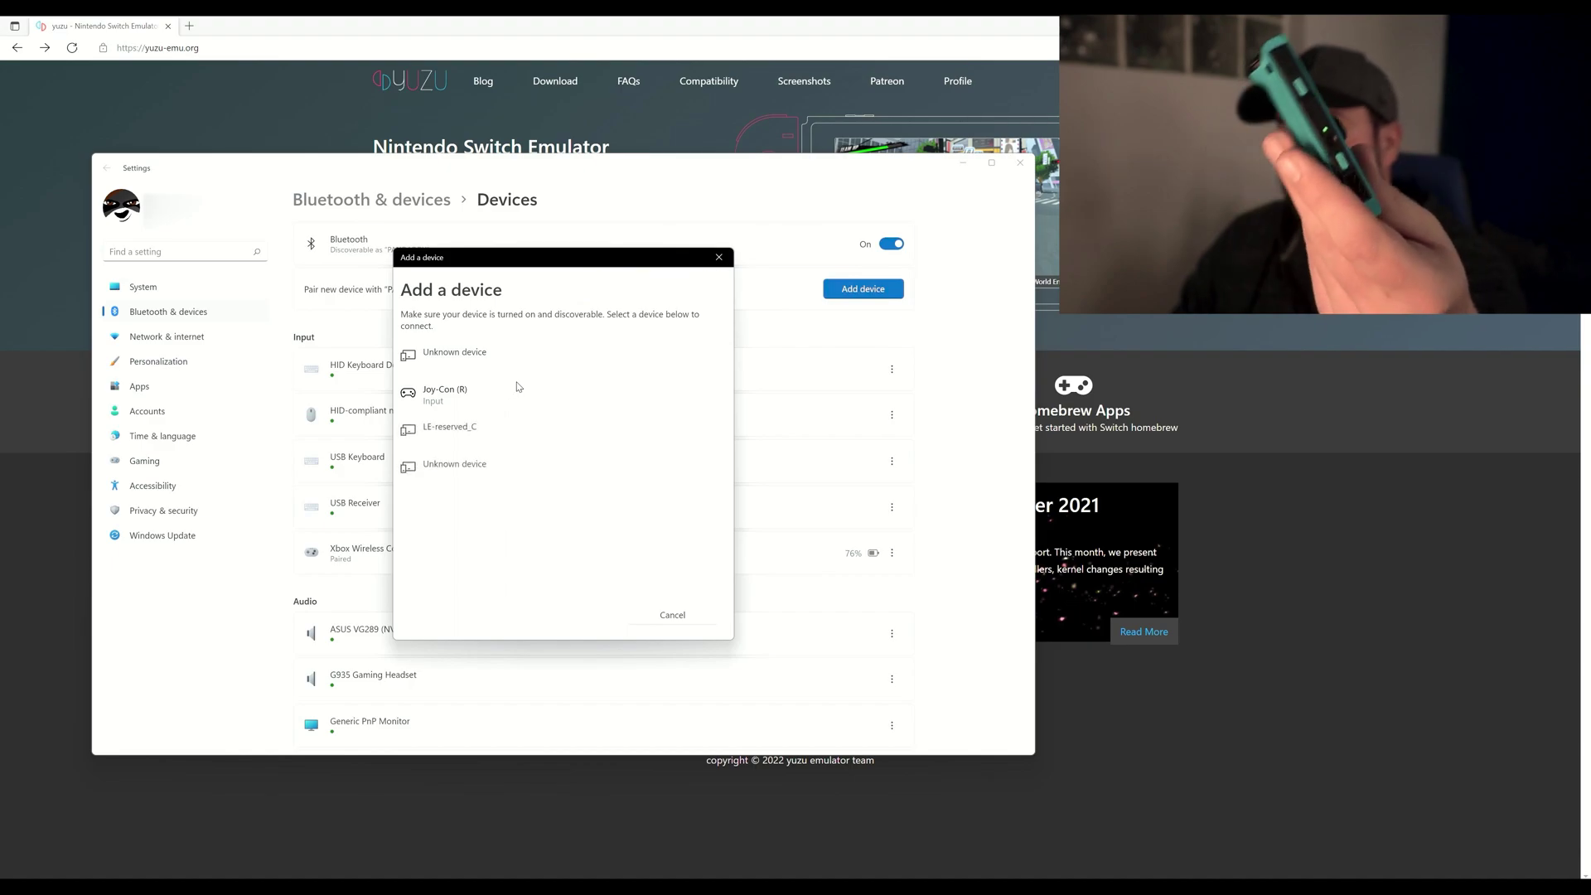
left_click(474, 396)
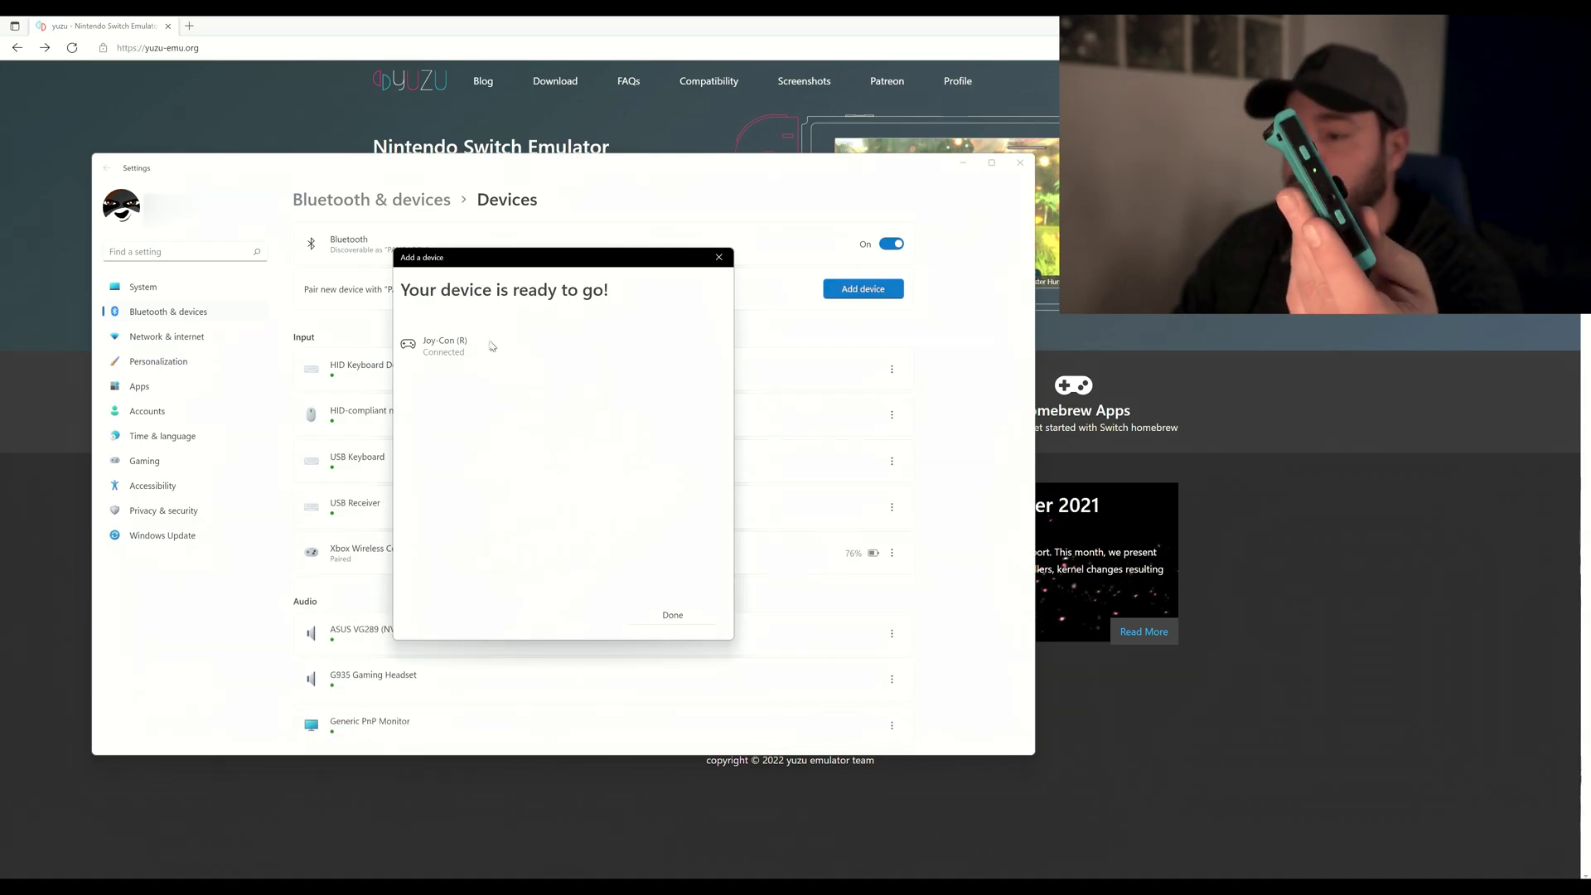
left_click(678, 614)
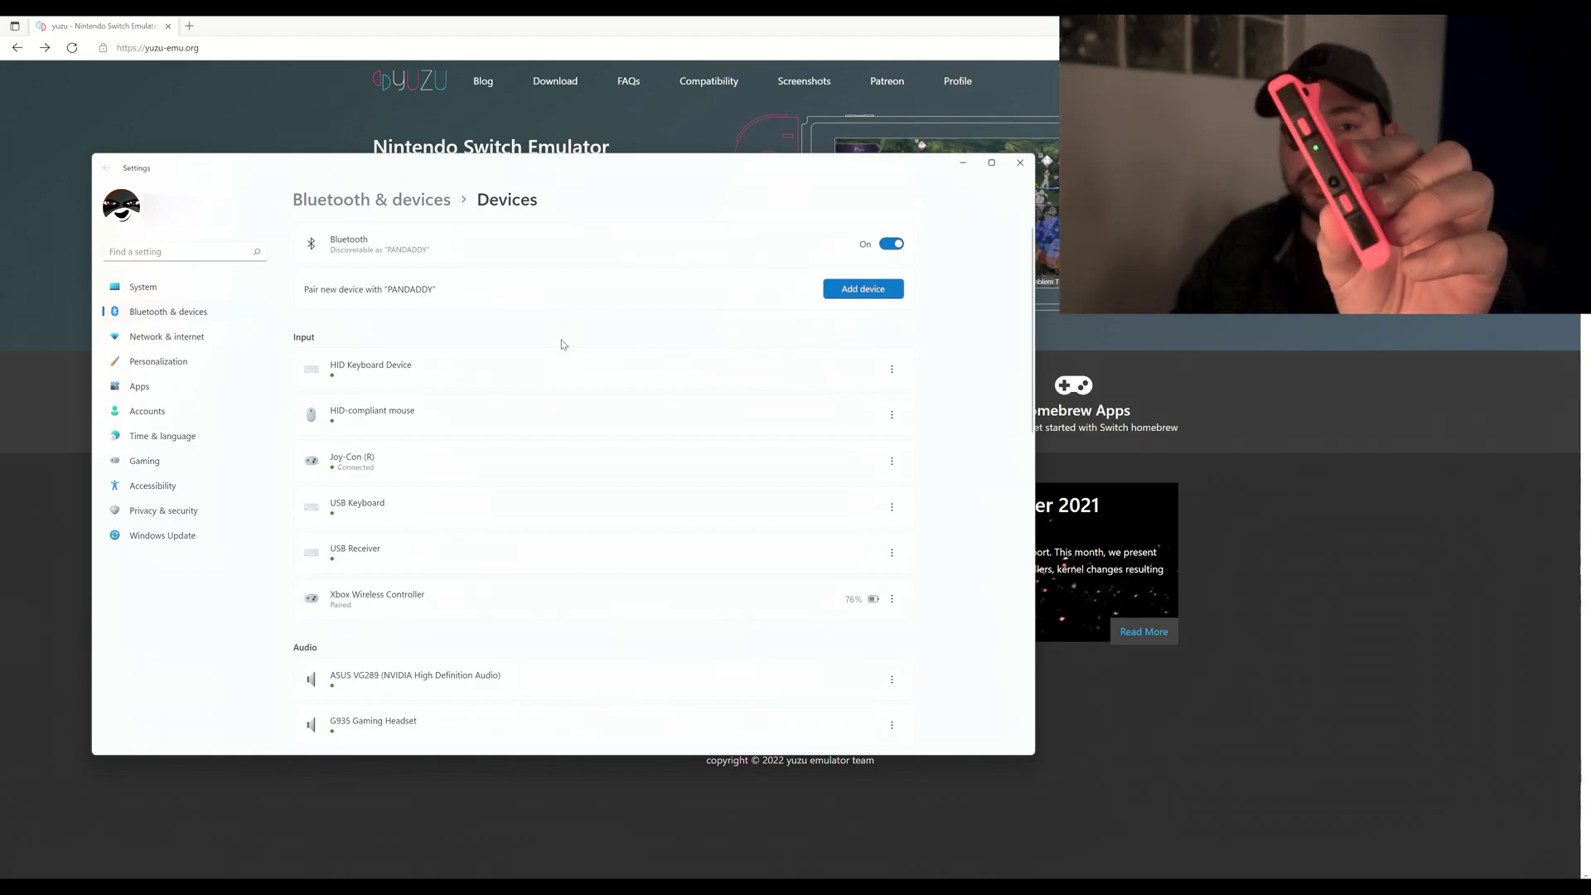
Pair Joy-Con (L) over Bluetooth, then switch to yuzu's Emulation menu
left_click(864, 288)
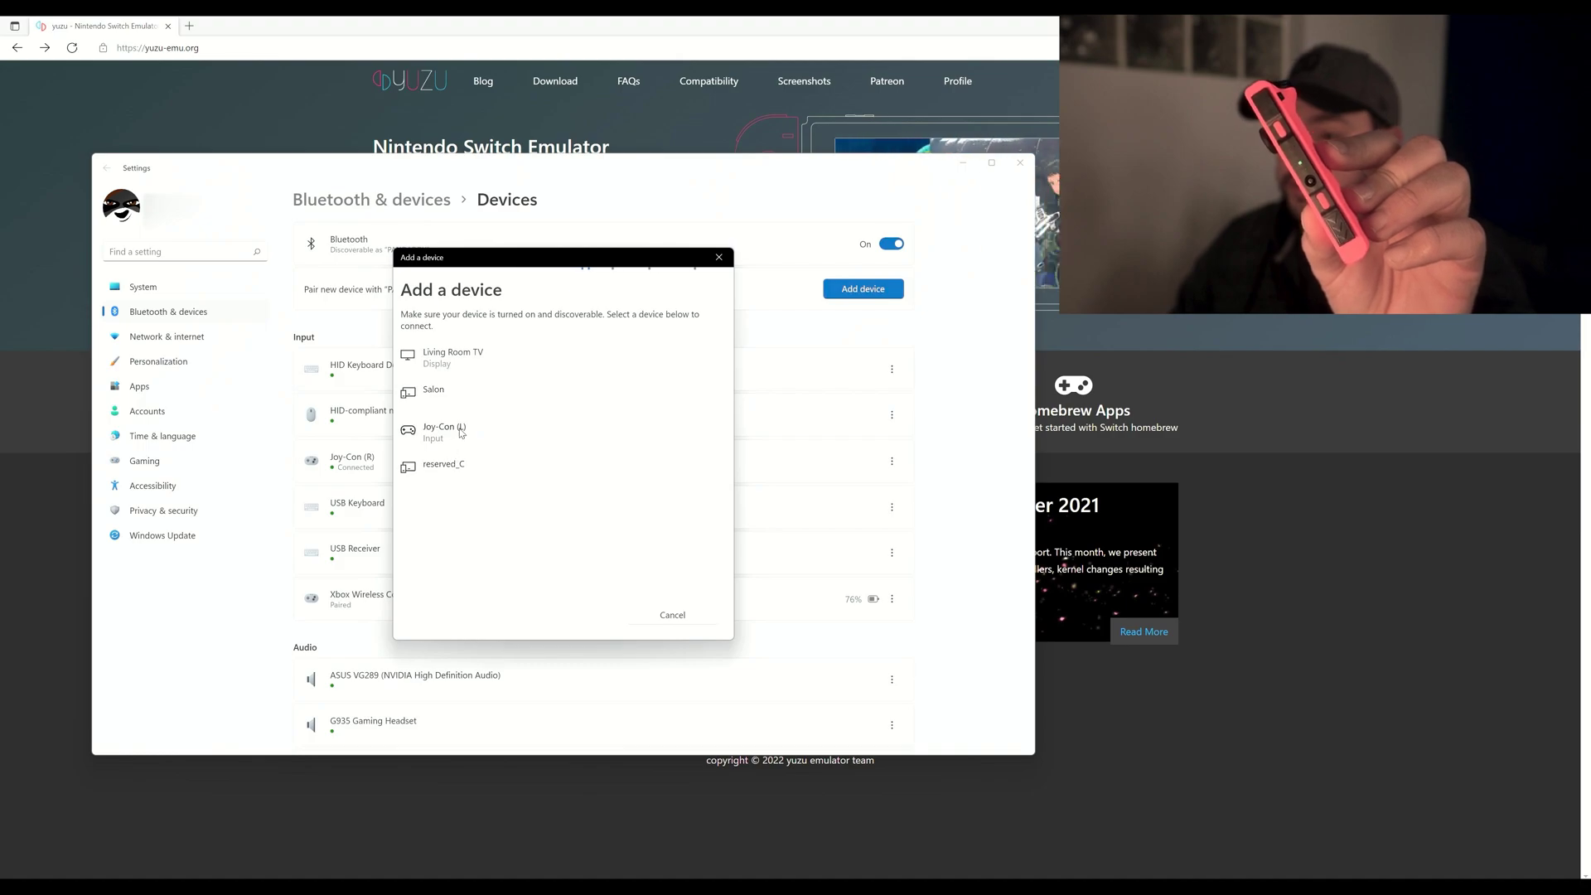
left_click(451, 435)
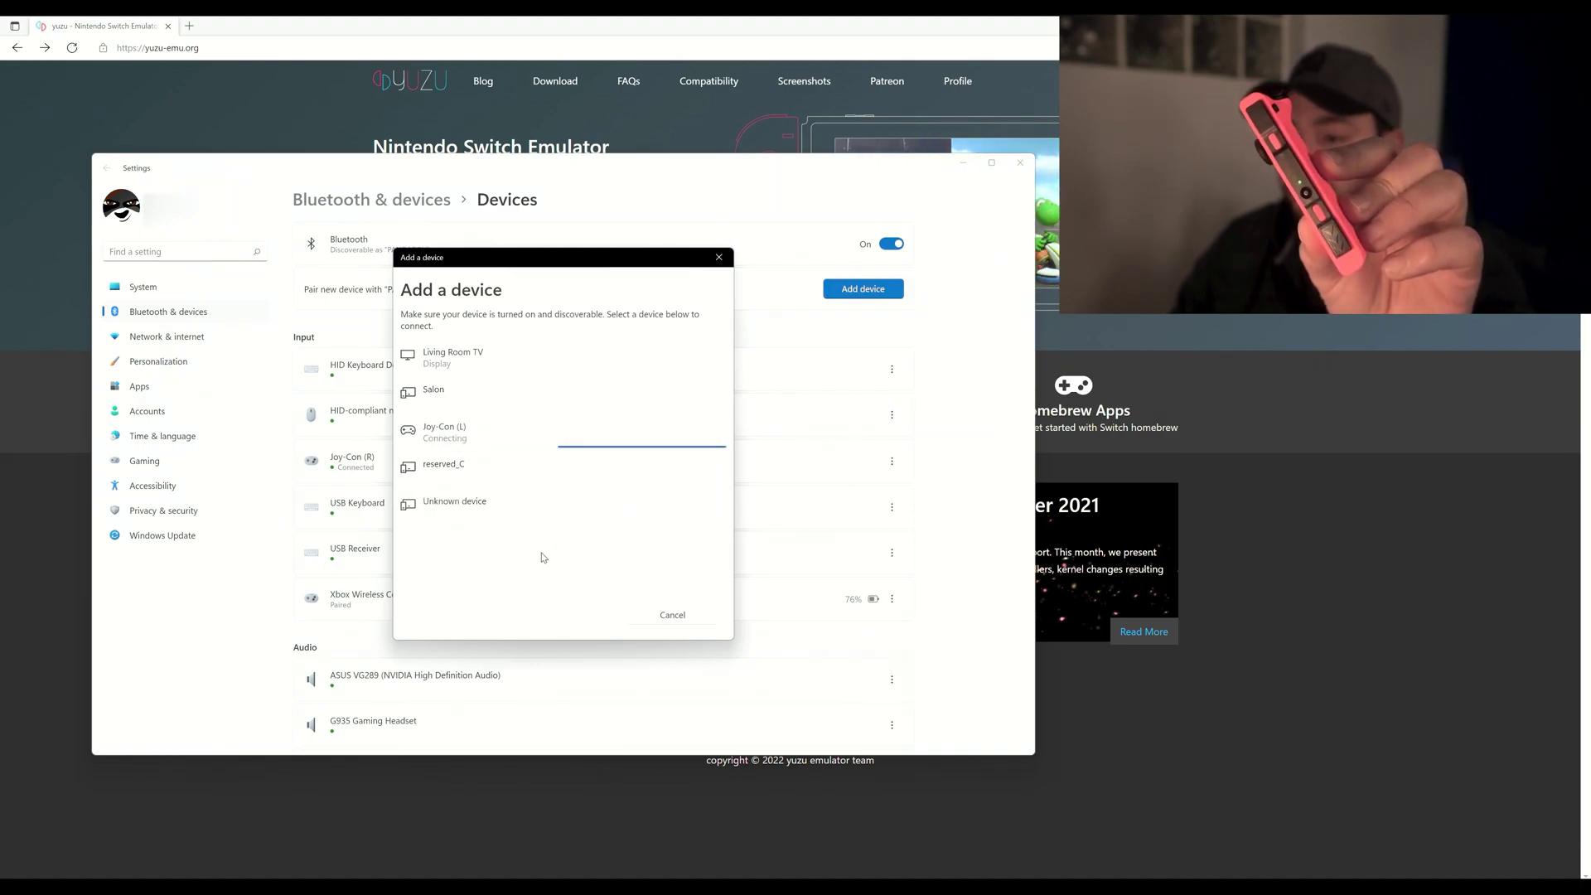
left_click(672, 614)
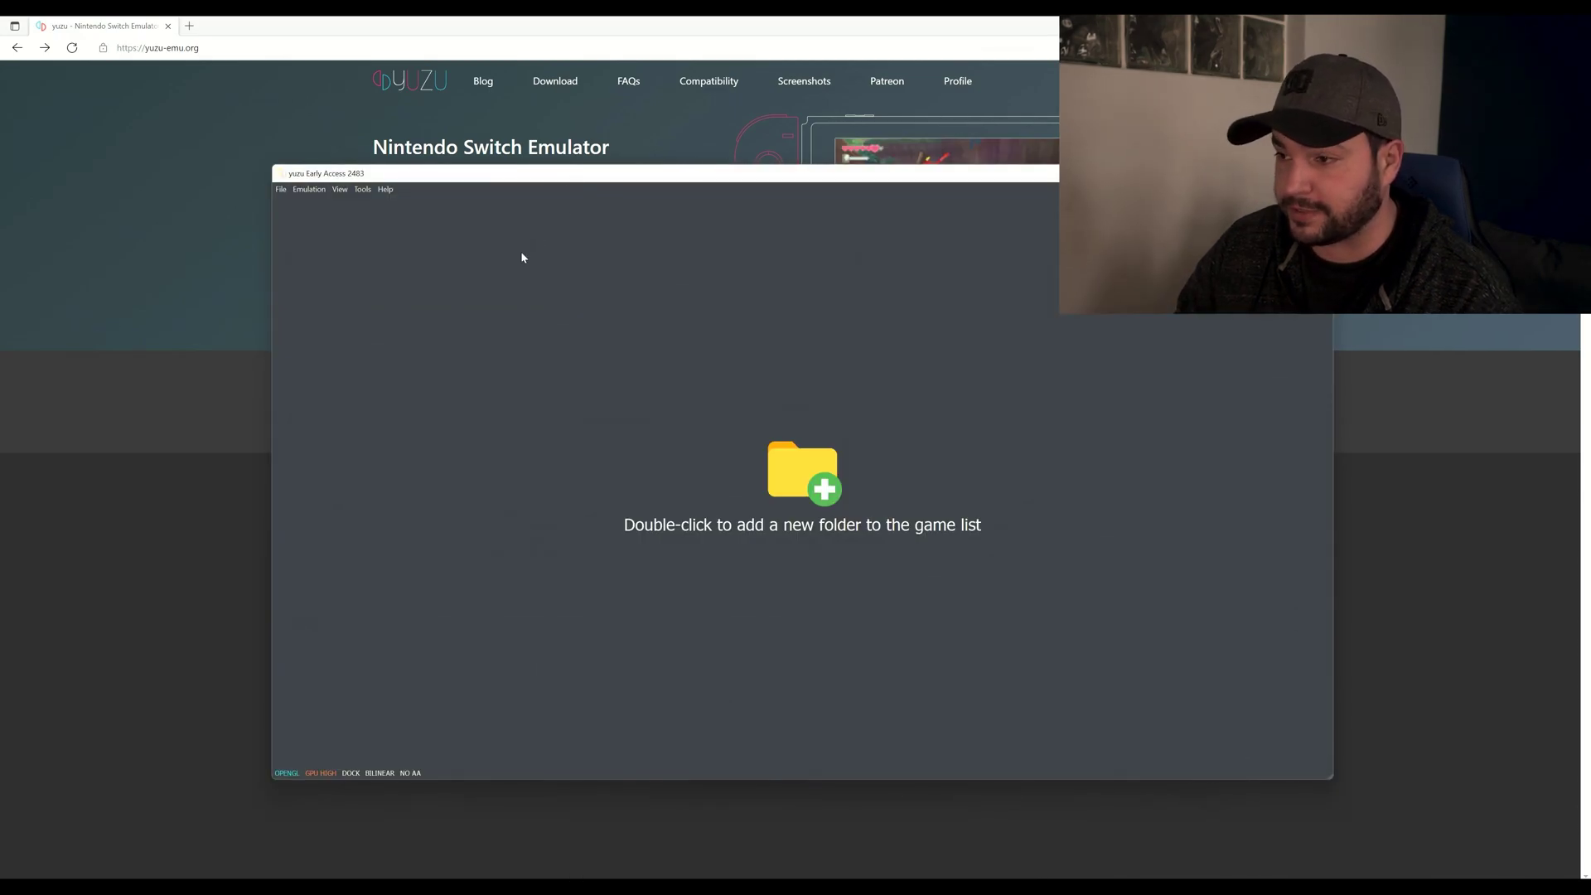
left_click(309, 190)
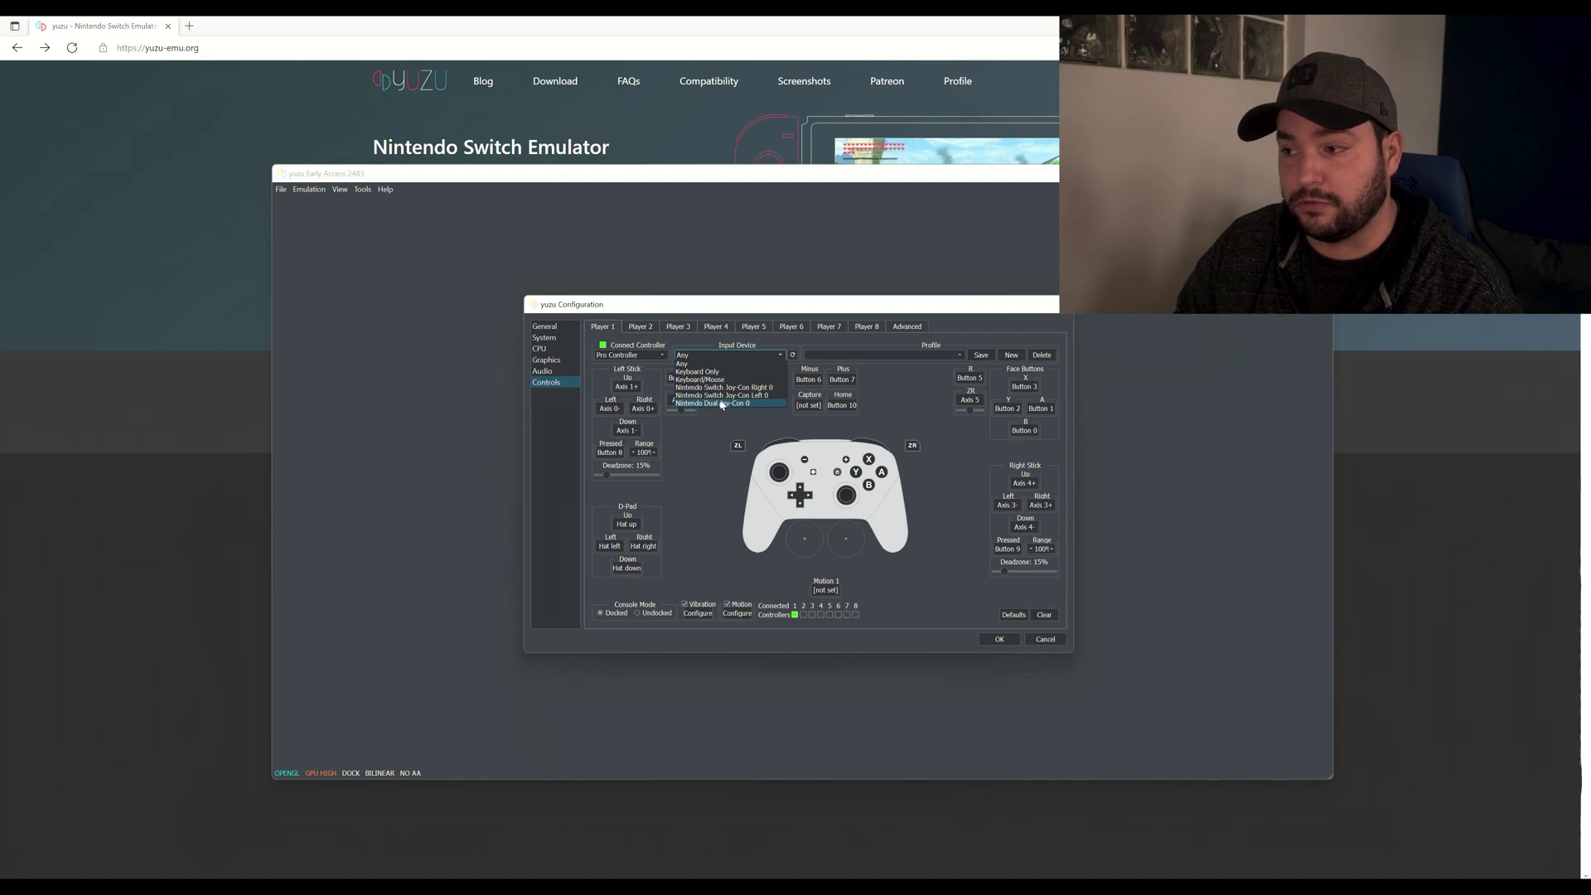
Choose Nintendo Dual Joy-Con 0 as Player 1's input device
left_click(735, 404)
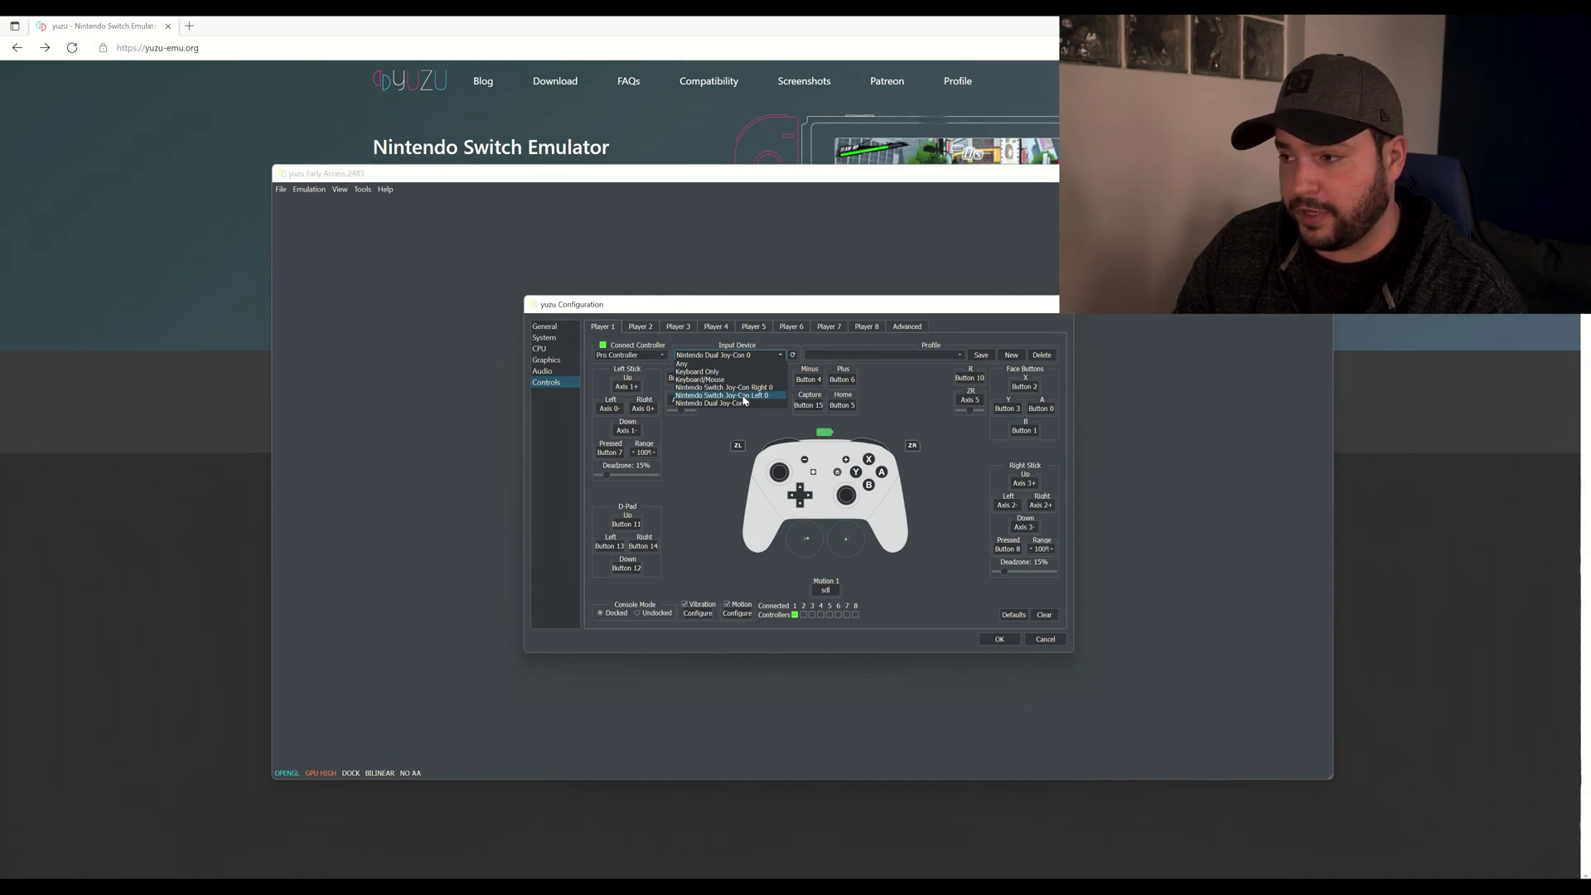
Make Player 1 a Left Joycon on Nintendo Switch Joy-Con Left 0 and remap Motion 1
left_click(743, 396)
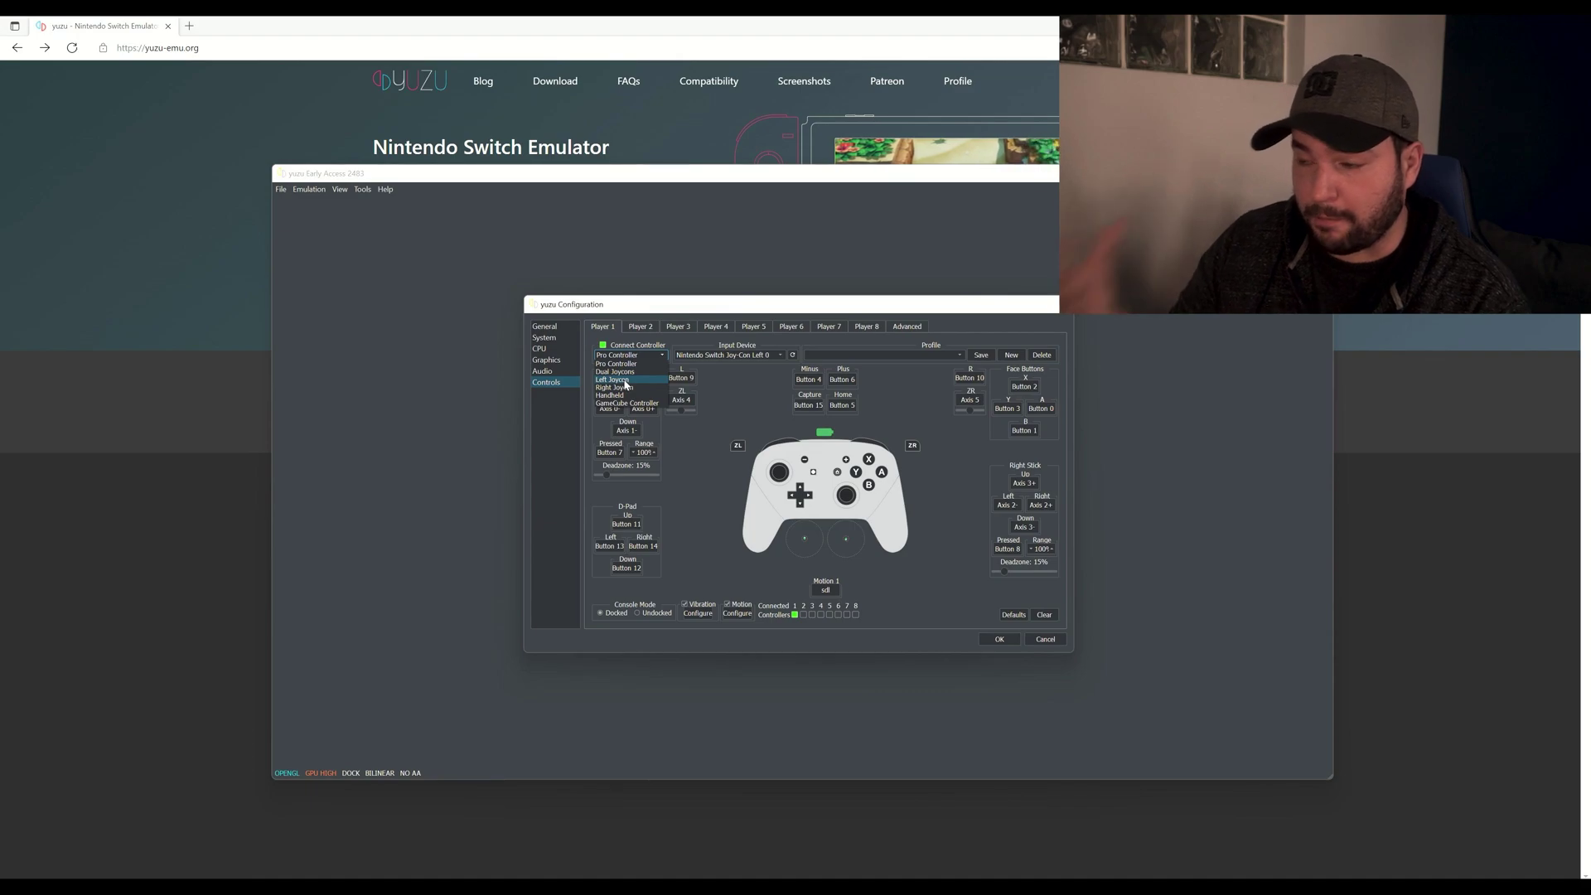
left_click(626, 379)
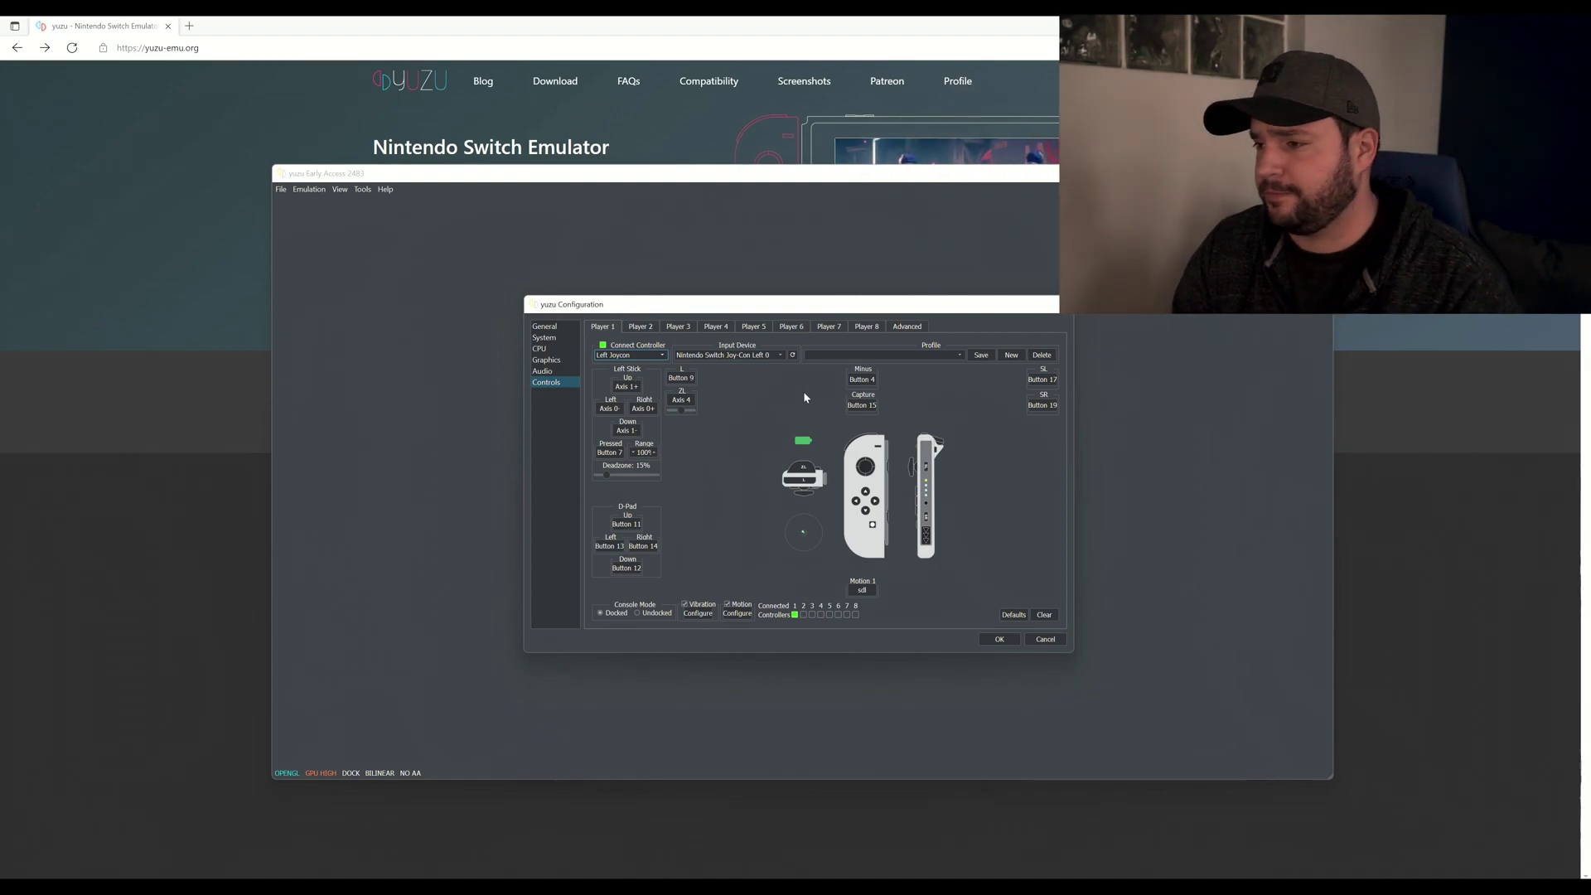
left_click(864, 590)
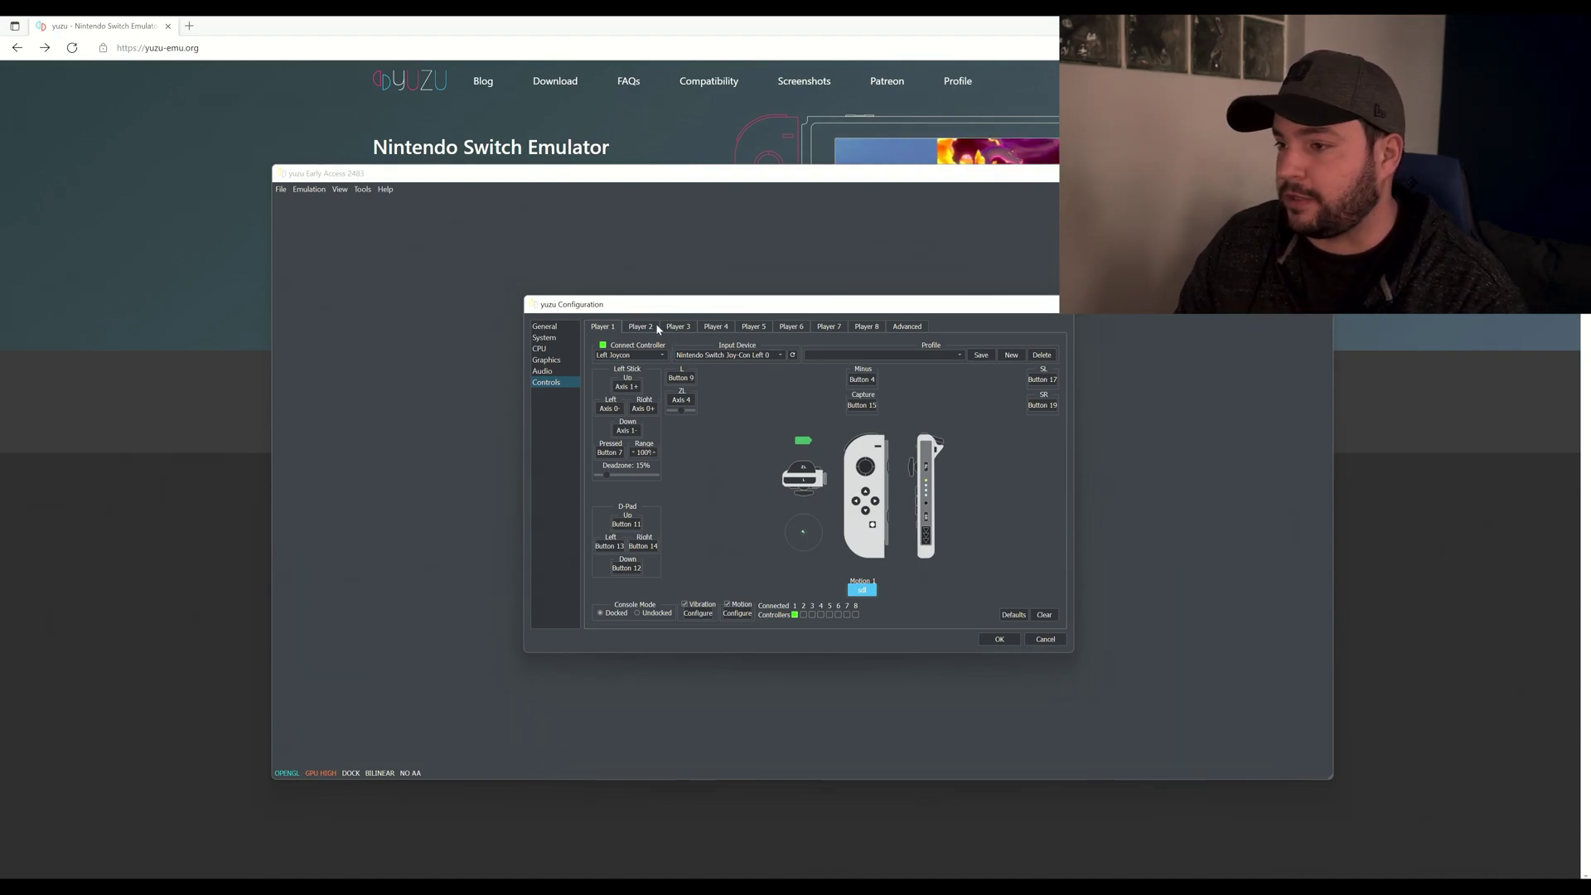
Connect Player 2 as a Right Joycon on Nintendo Switch Joy-Con Right 0, remapping Motion 2
left_click(803, 614)
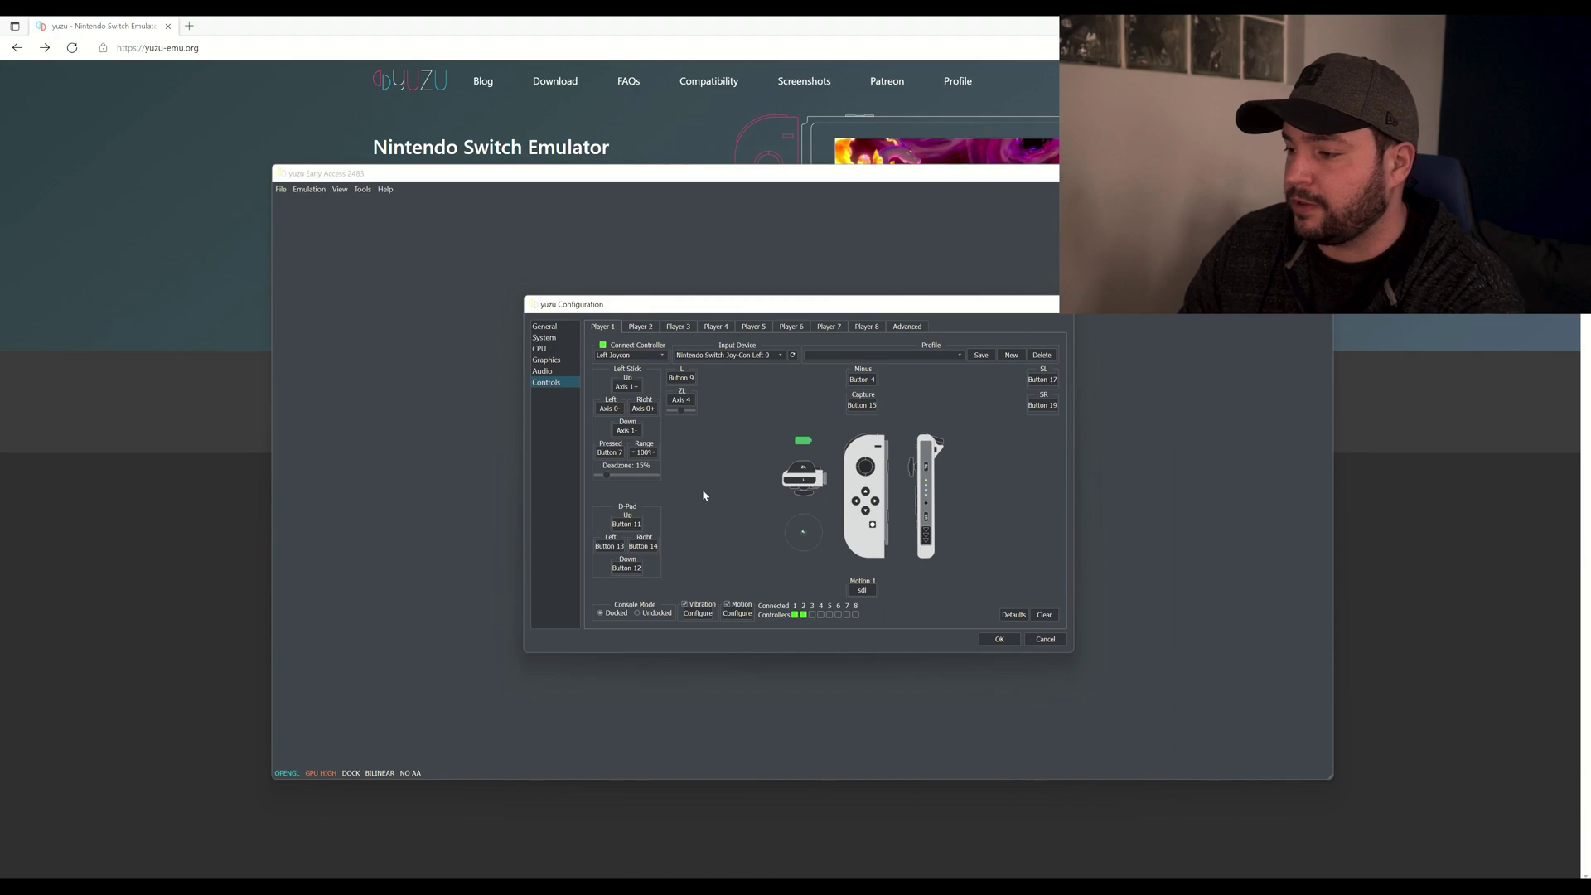
left_click(642, 326)
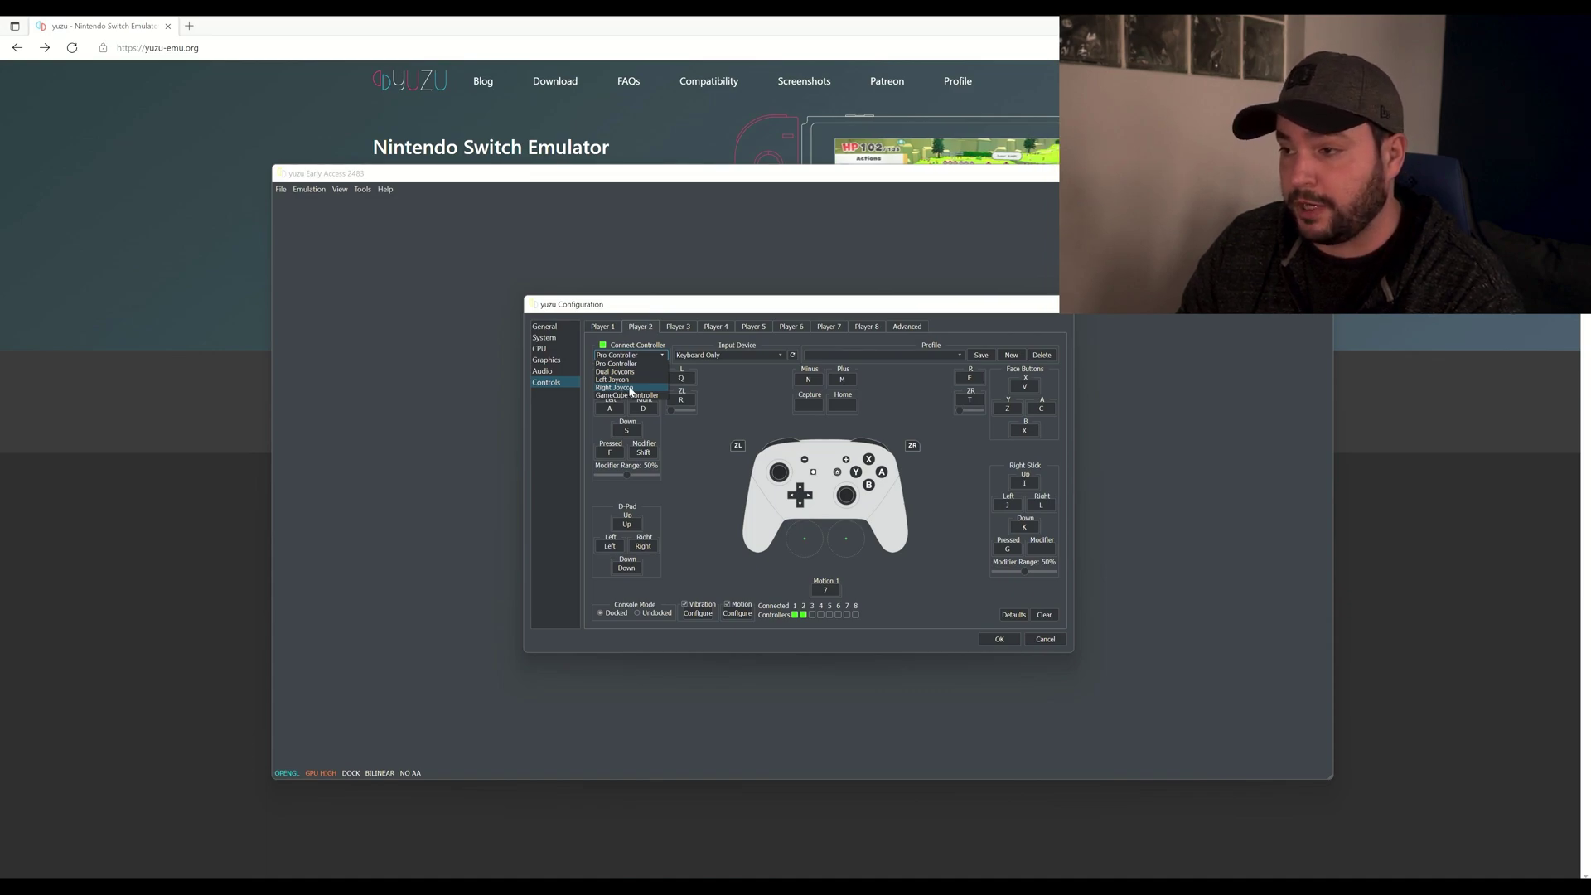
left_click(630, 389)
left_click(770, 356)
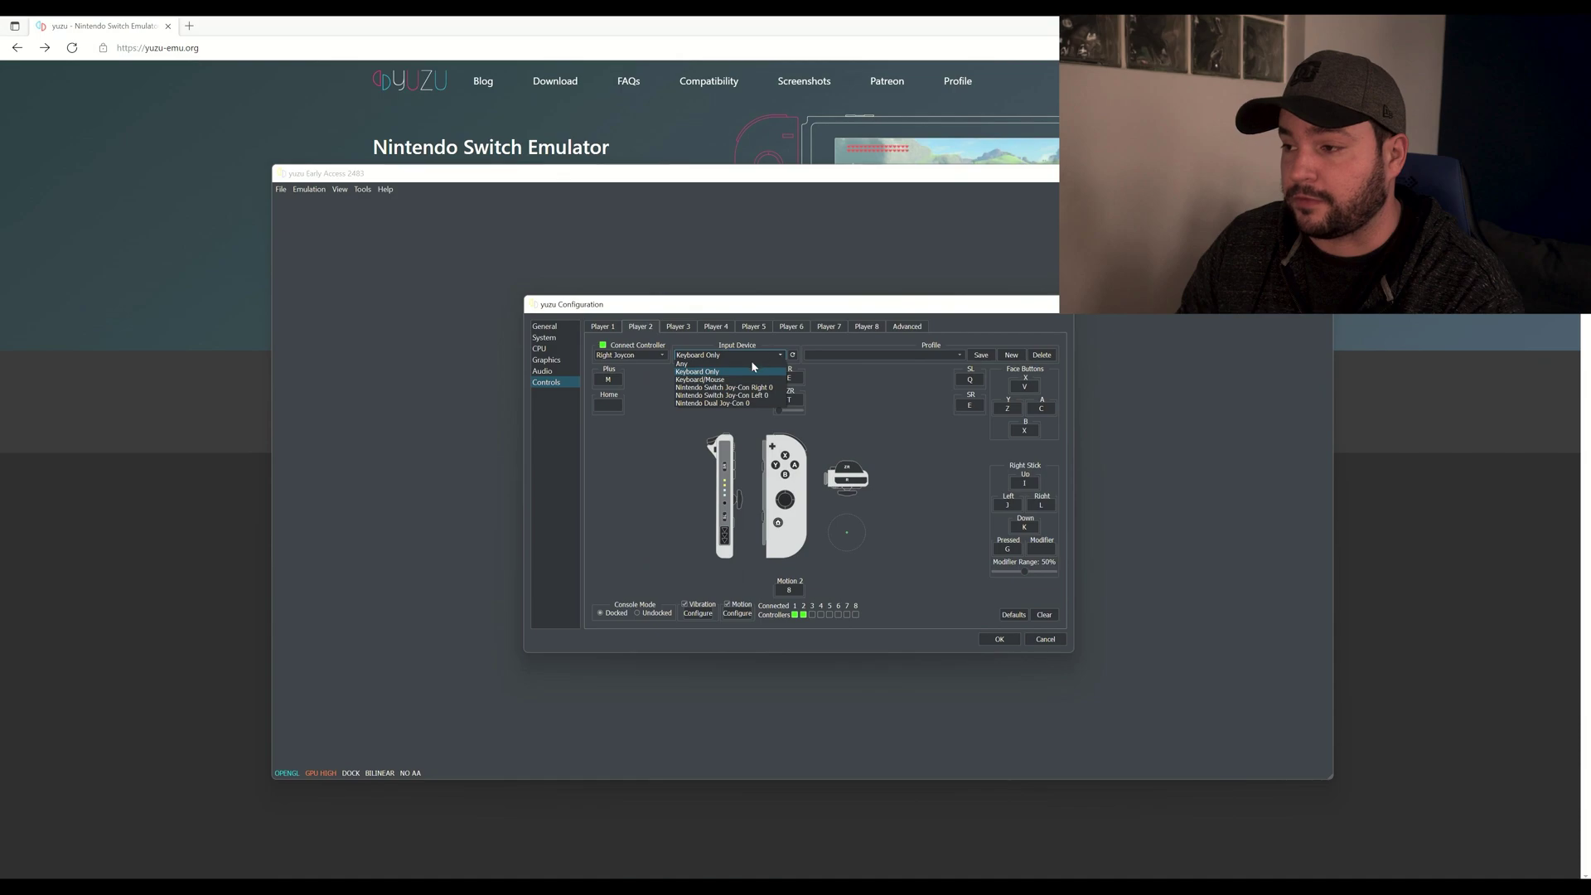
left_click(736, 389)
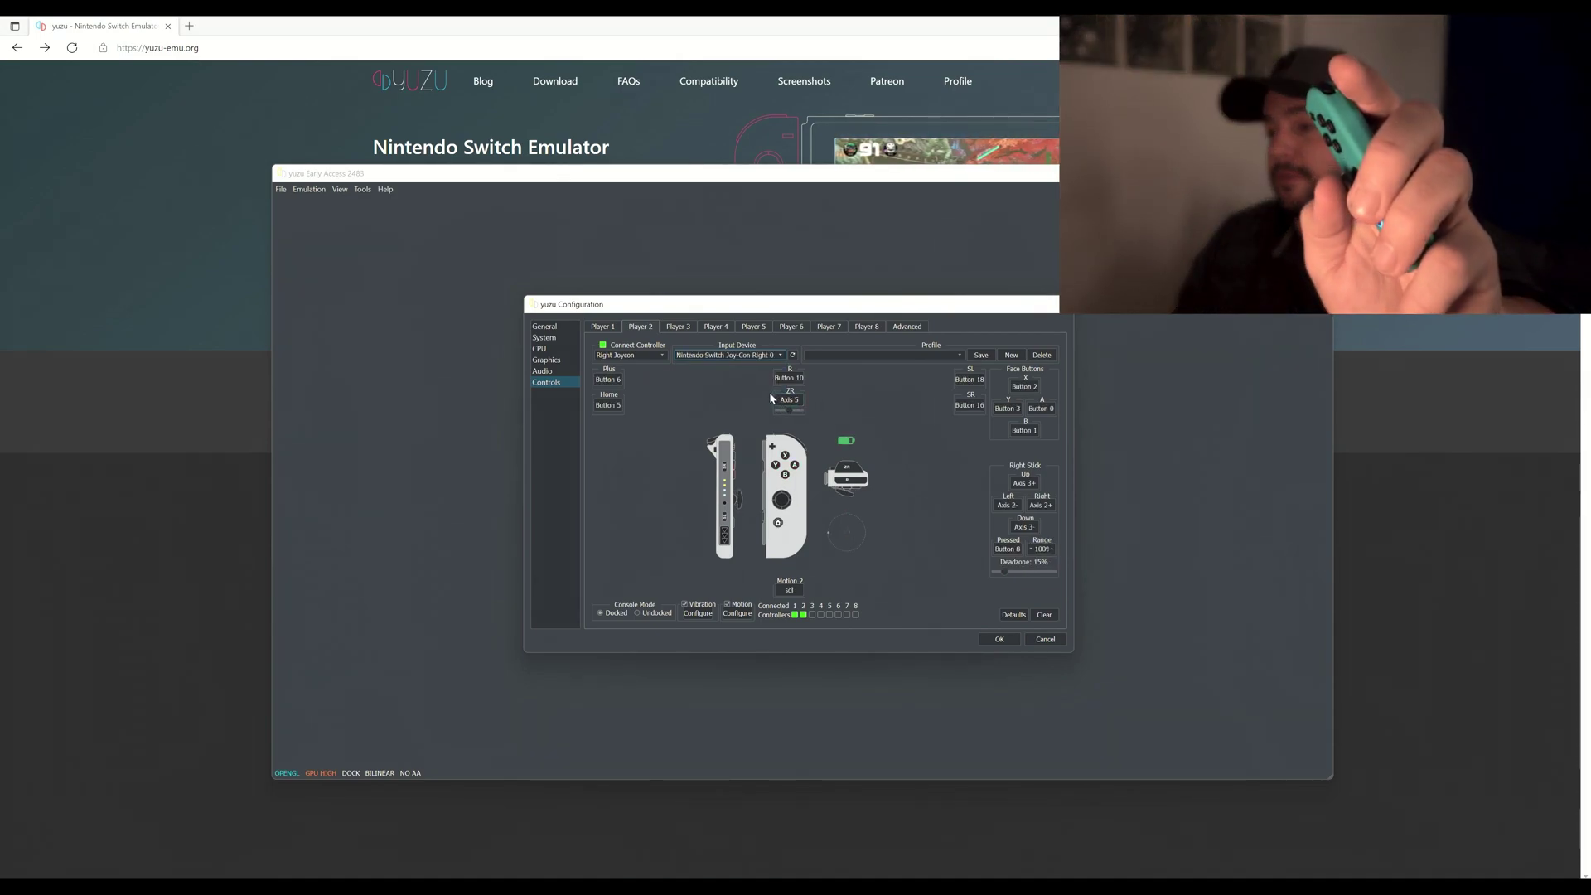
left_click(791, 587)
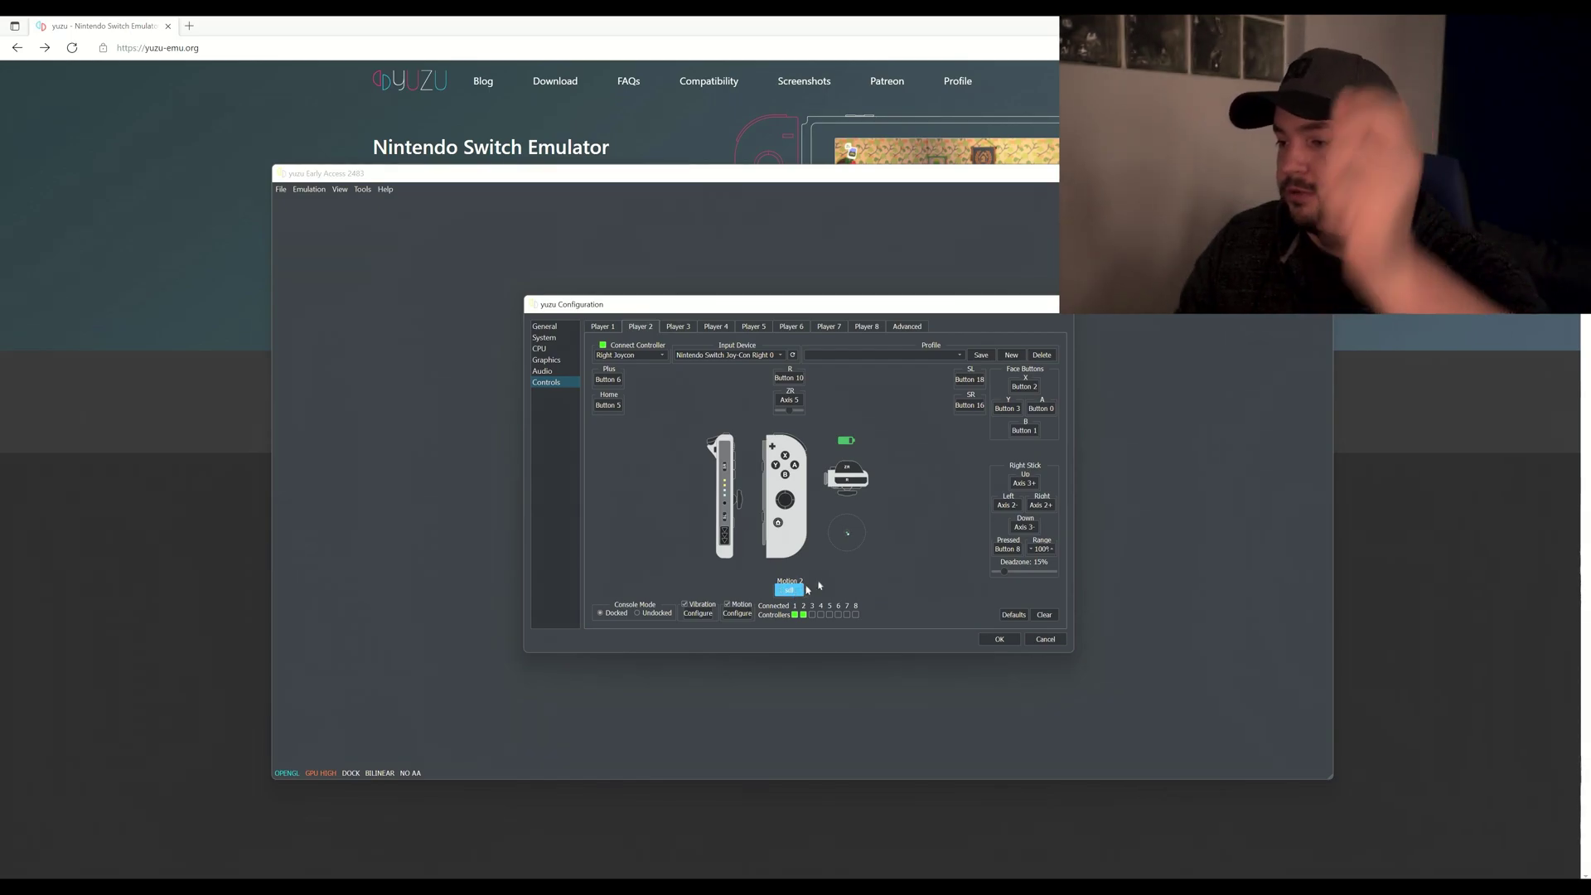